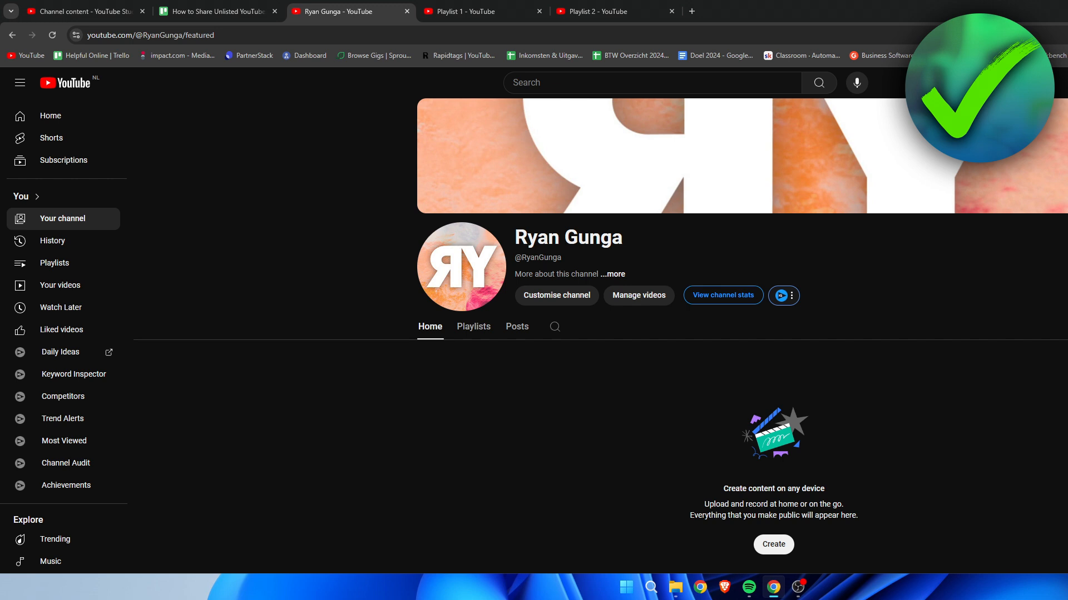
View the channel's playlists, then switch to the open Playlist 1 page.
click(473, 326)
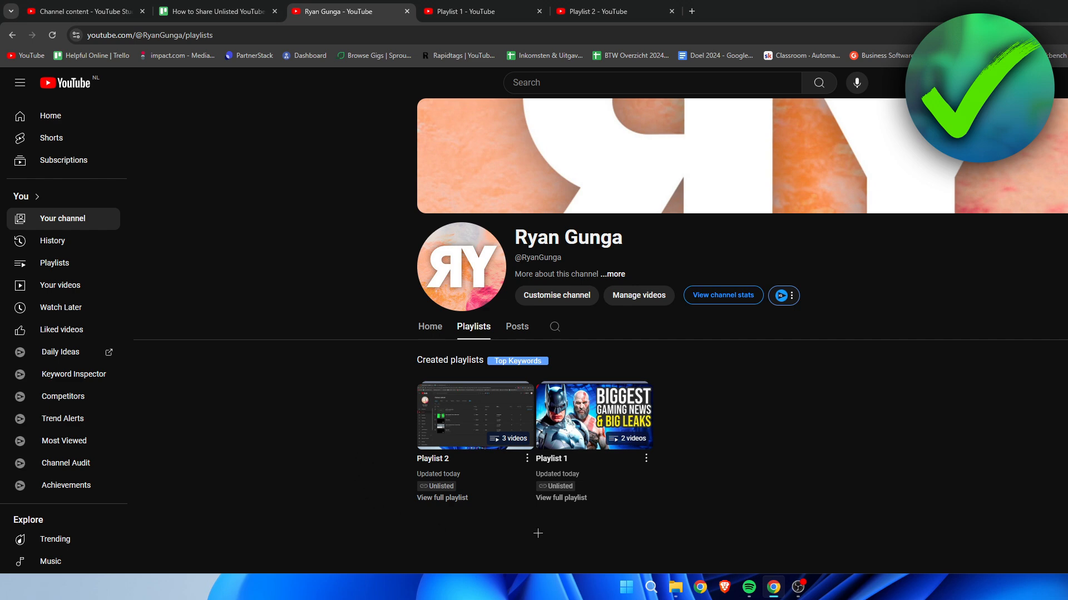
key(ctrl+Tab)
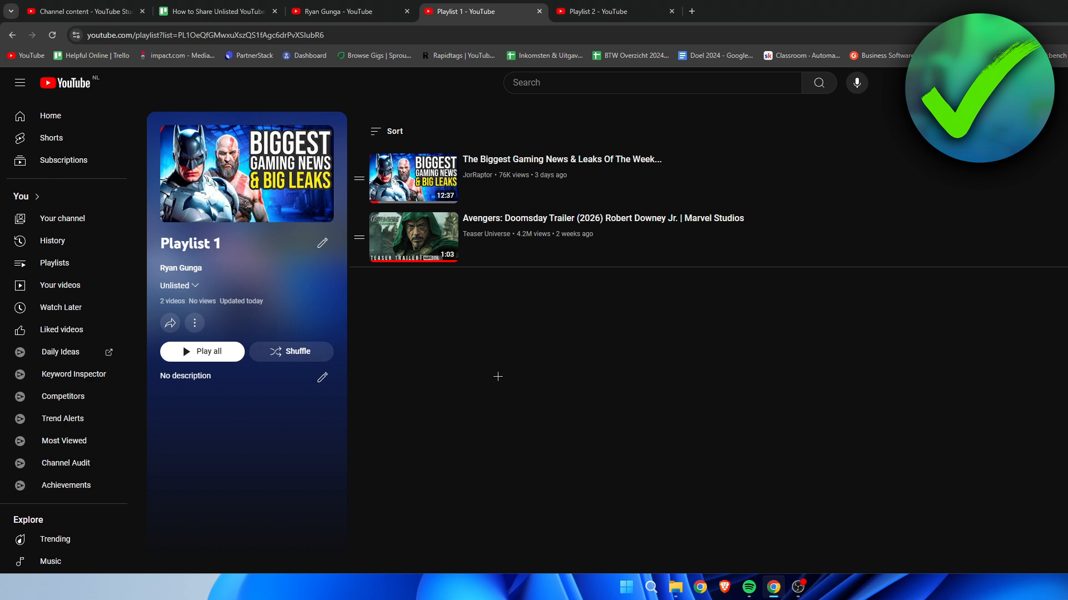
Select Playlist 1's entire URL in the address bar as a shareable link.
click(435, 35)
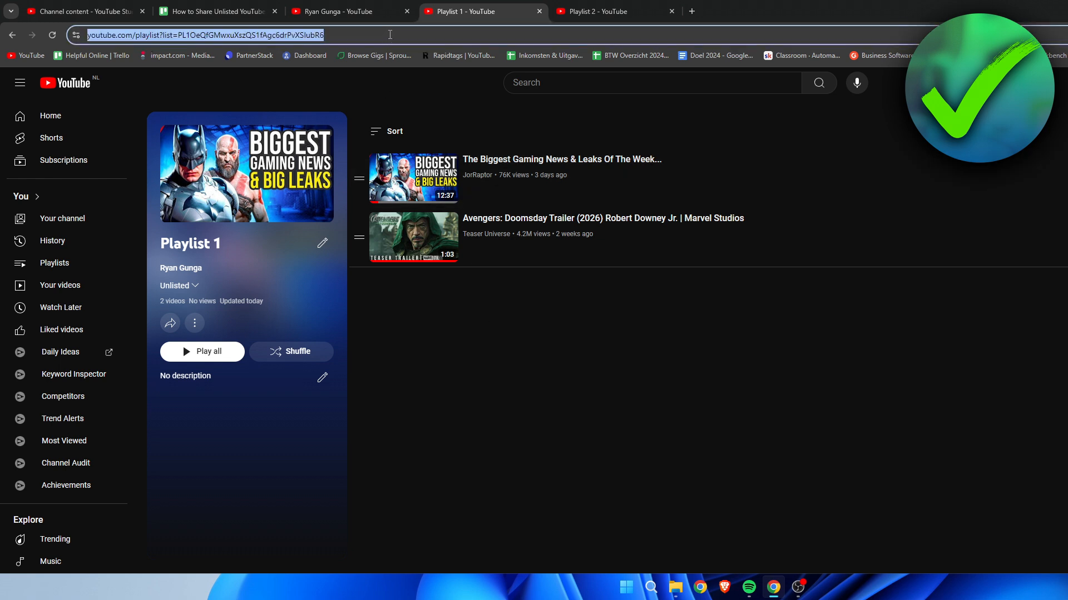
drag(436, 35, 35, 36)
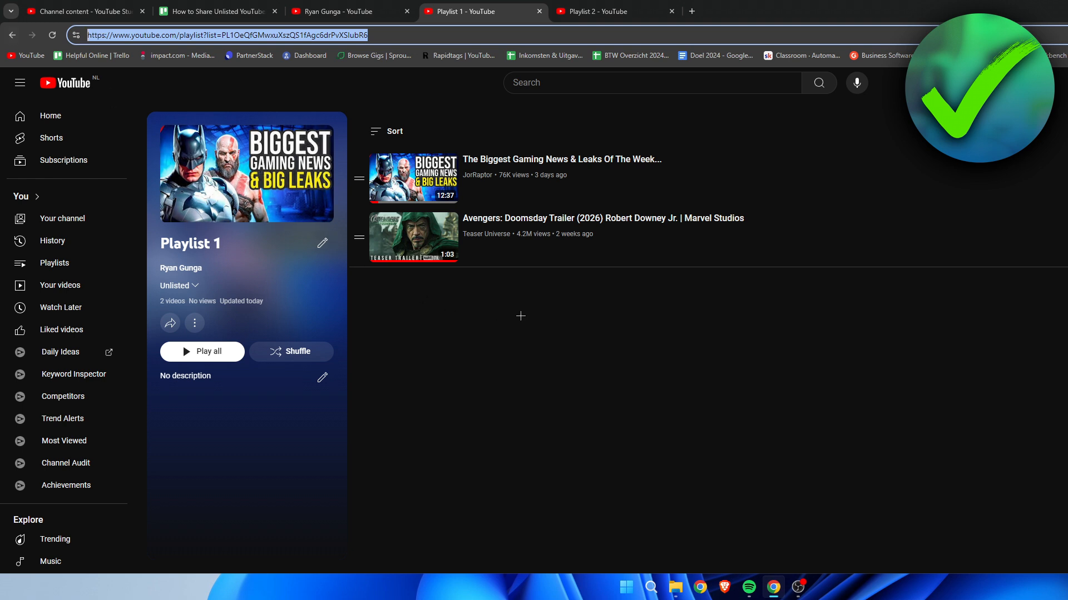
click(521, 316)
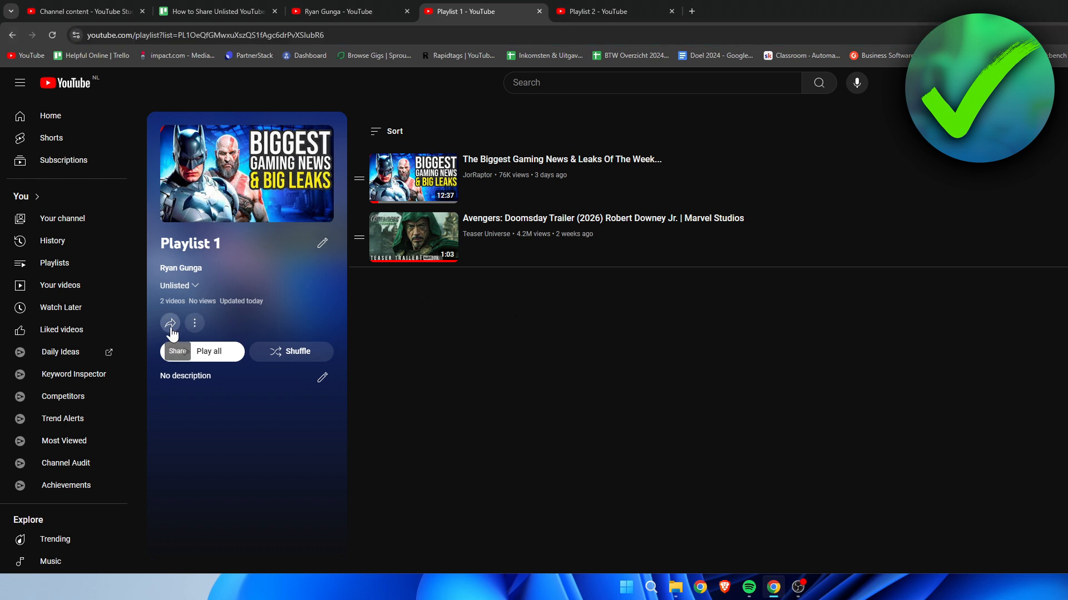
Copy Playlist 1's link from the Share dialog, browse destinations, then move to Playlist 2's page.
click(171, 324)
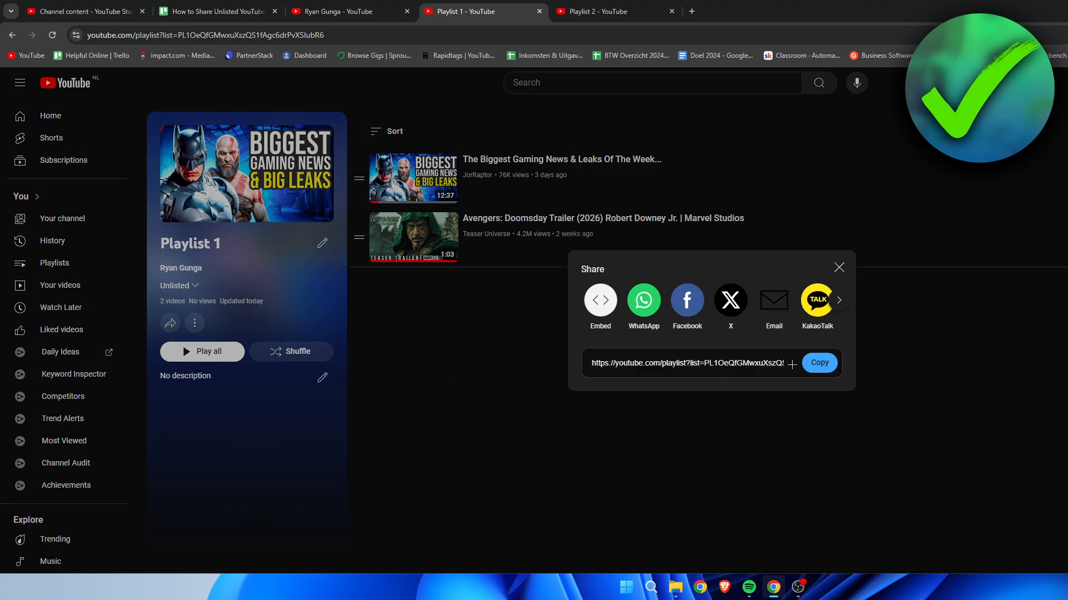
click(820, 363)
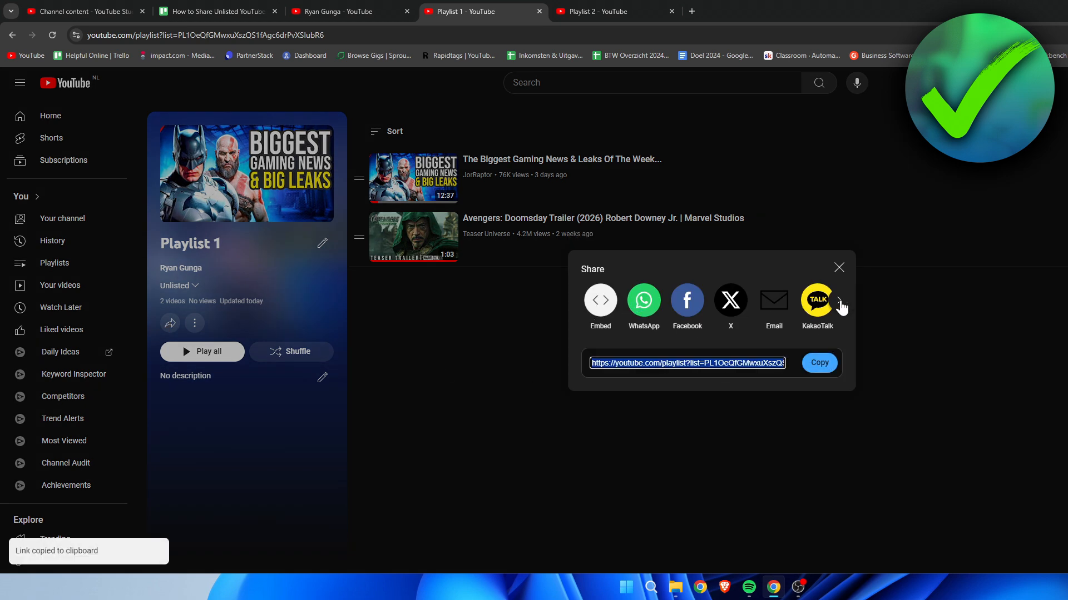
click(839, 301)
click(839, 301)
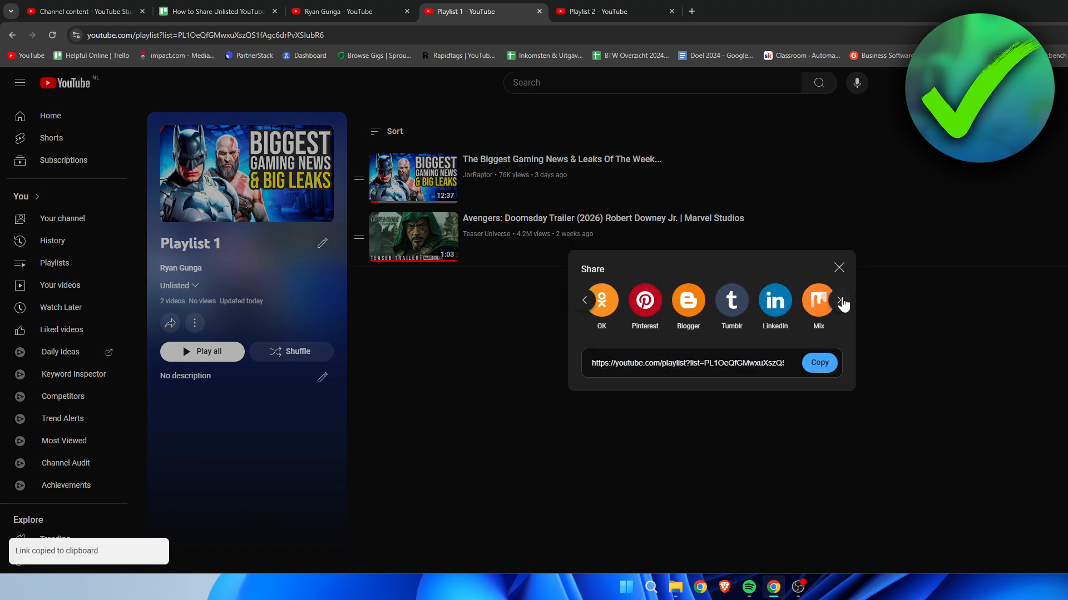
click(839, 267)
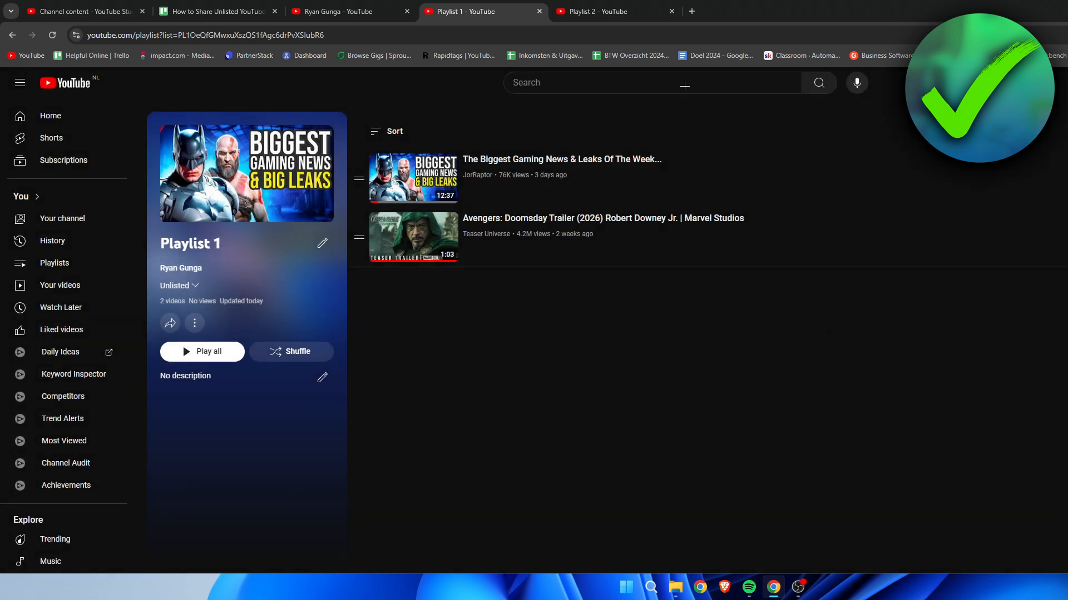
click(598, 11)
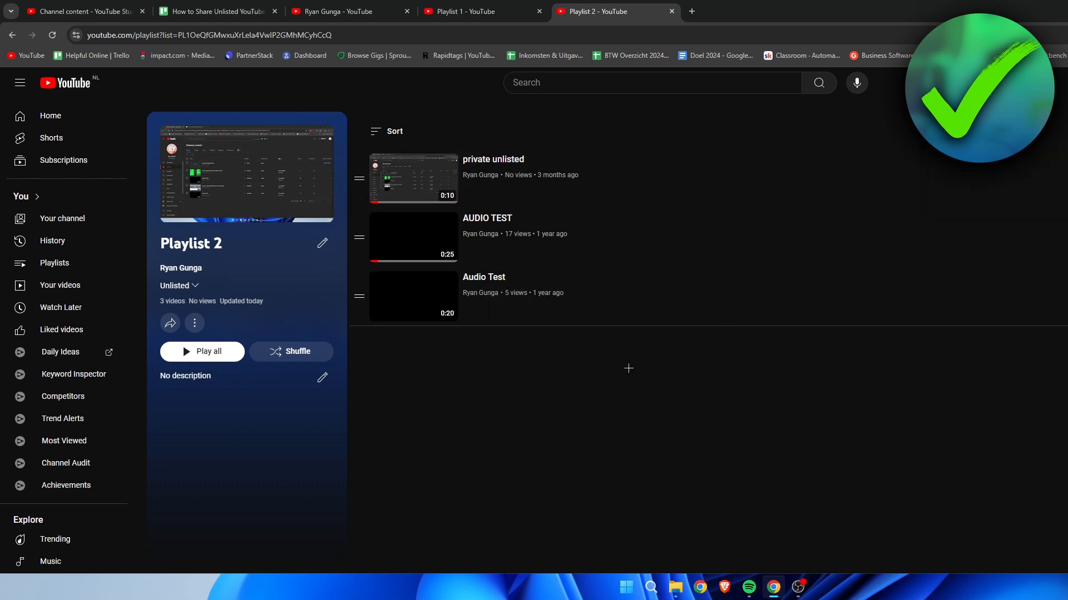
Select Playlist 2's entire URL in the address bar, then briefly view its Share dialog.
click(250, 34)
click(379, 34)
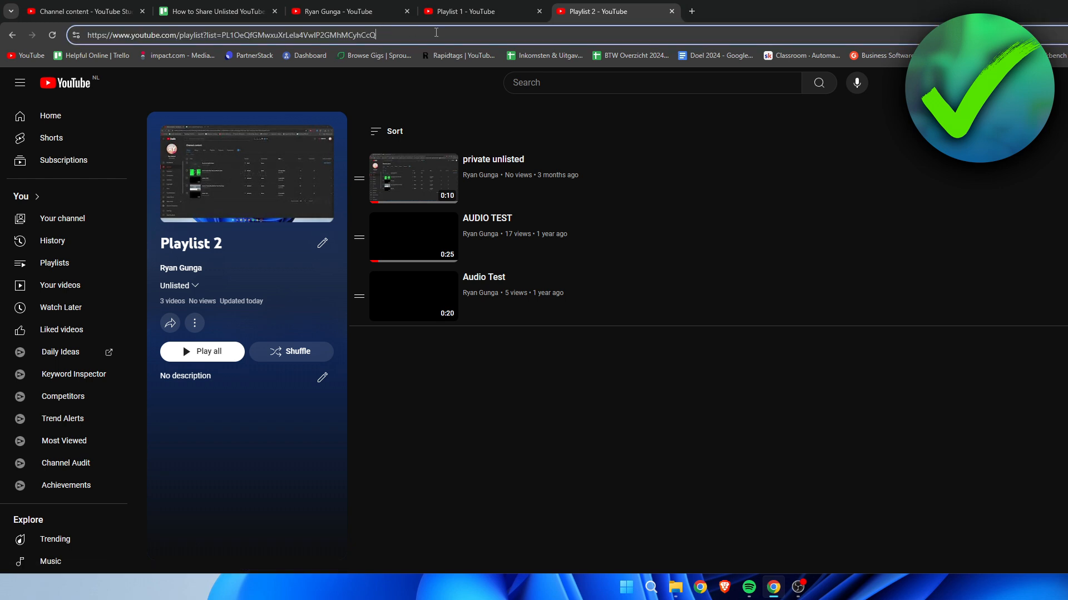
drag(377, 34, 2, 11)
click(170, 322)
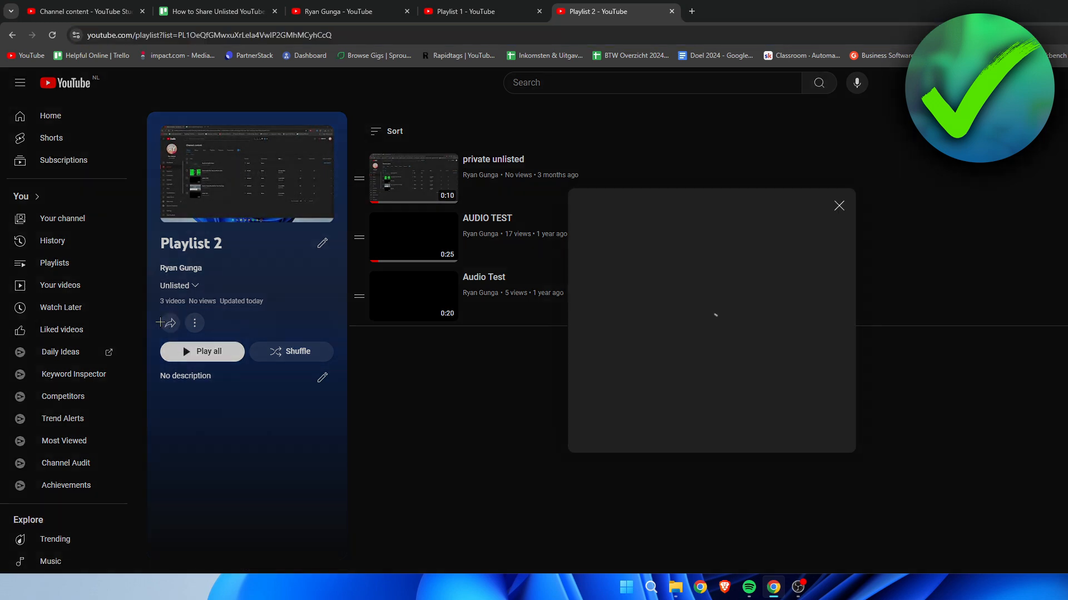
click(839, 267)
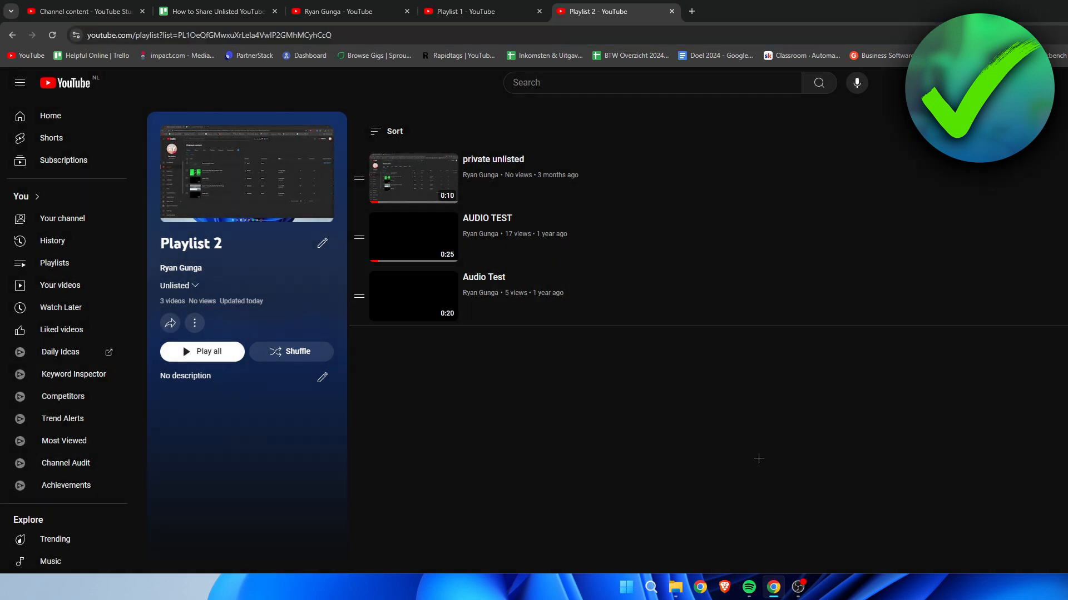